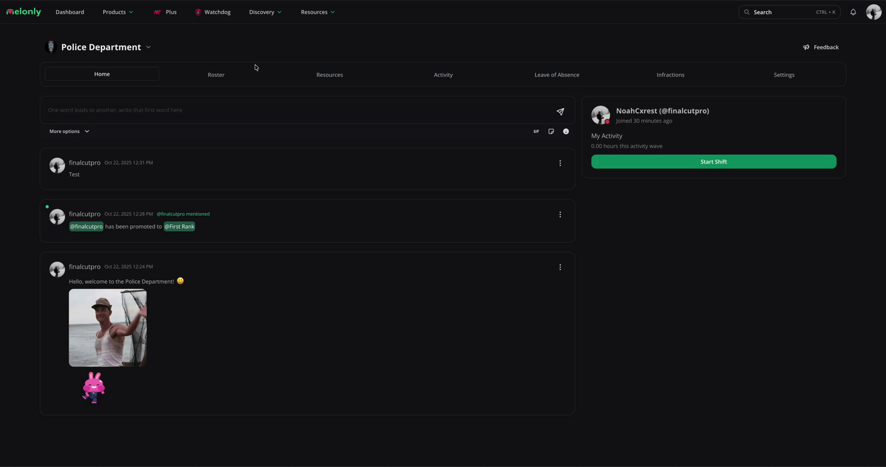
Create a workspace named Regulation Docs in the Police Department's resources
click(303, 77)
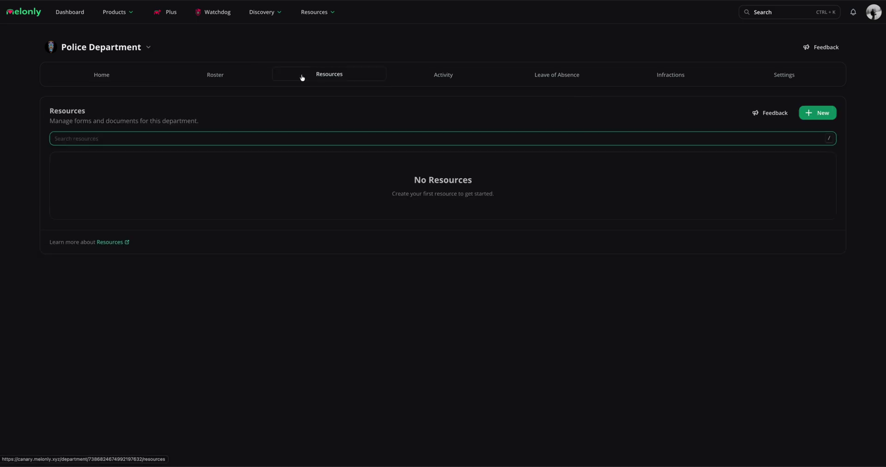
click(829, 119)
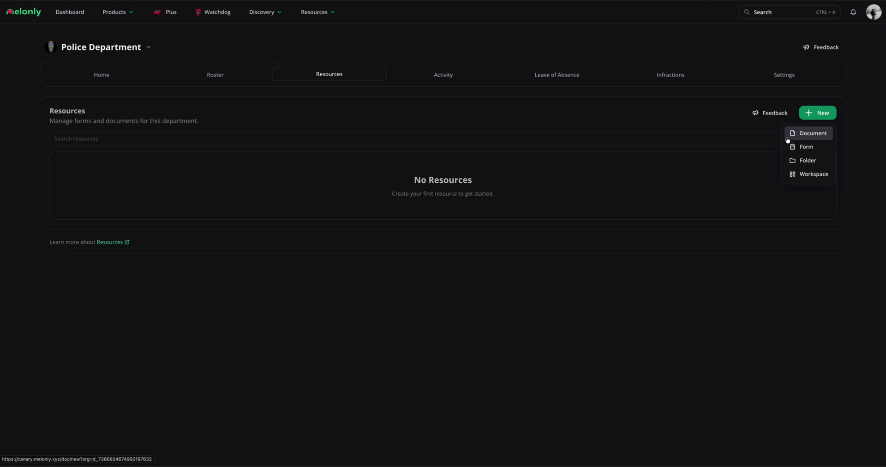
click(805, 174)
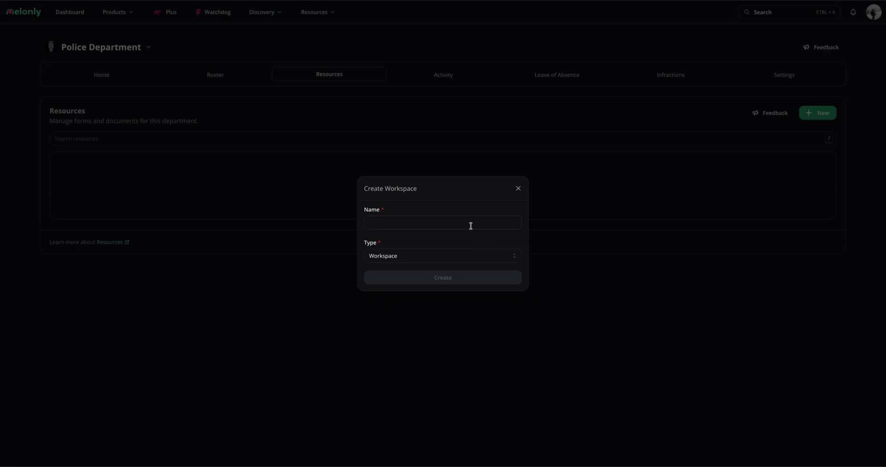
click(471, 225)
text(Regulation Docs)
click(469, 278)
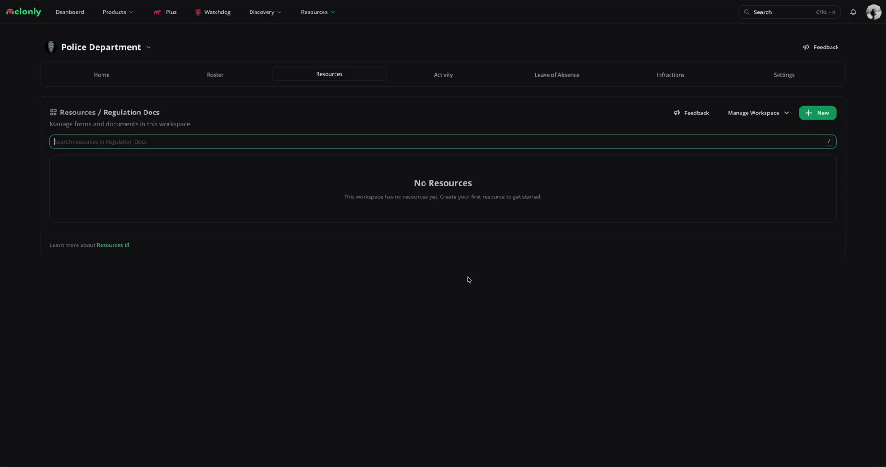
Create a new document in the Regulation Docs workspace
click(831, 113)
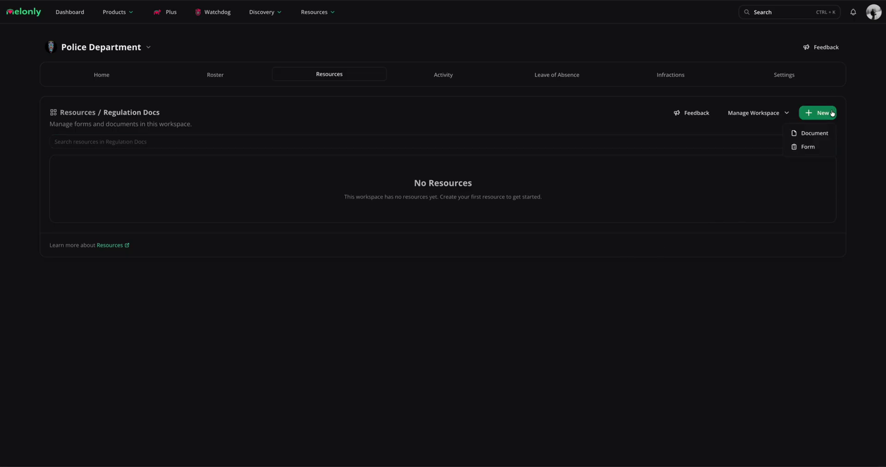
click(809, 137)
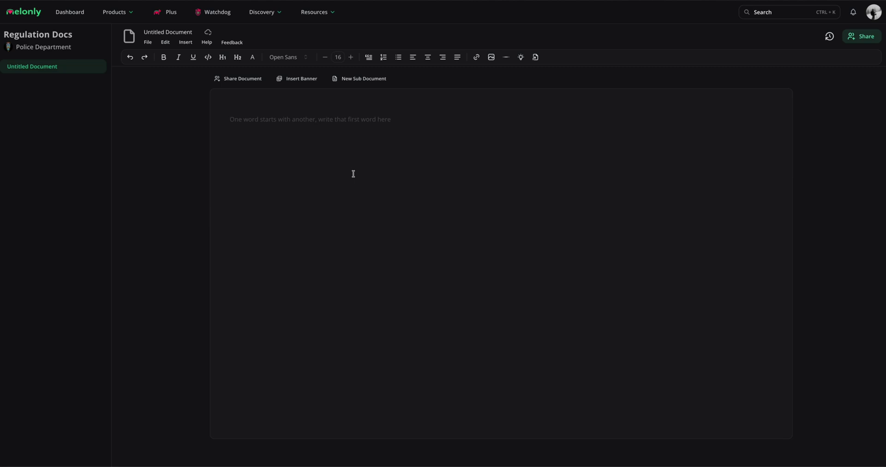
click(293, 57)
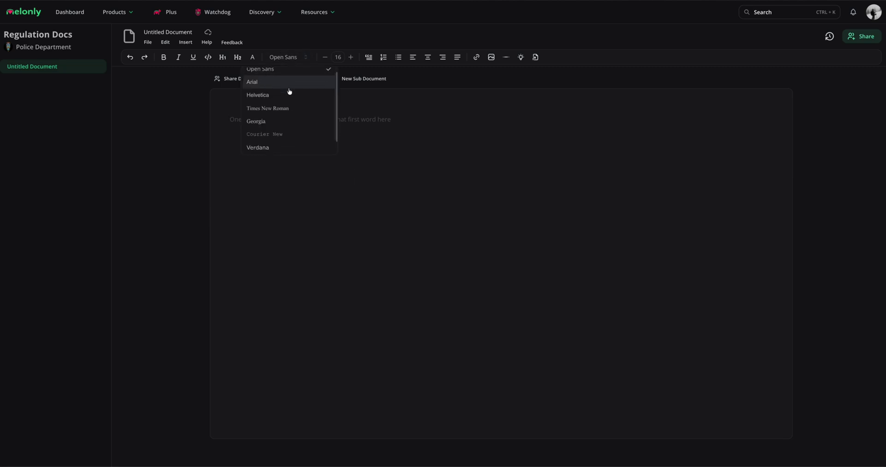
scroll(280, 89, down, 1)
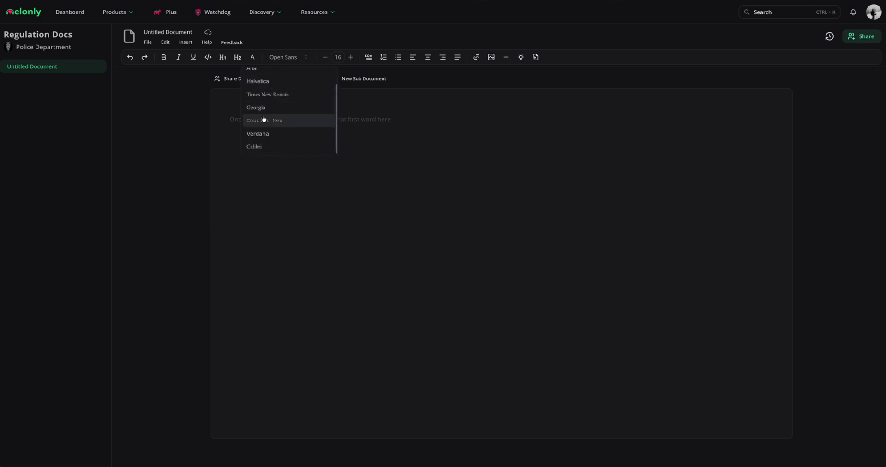
scroll(283, 127, down, 1)
click(280, 127)
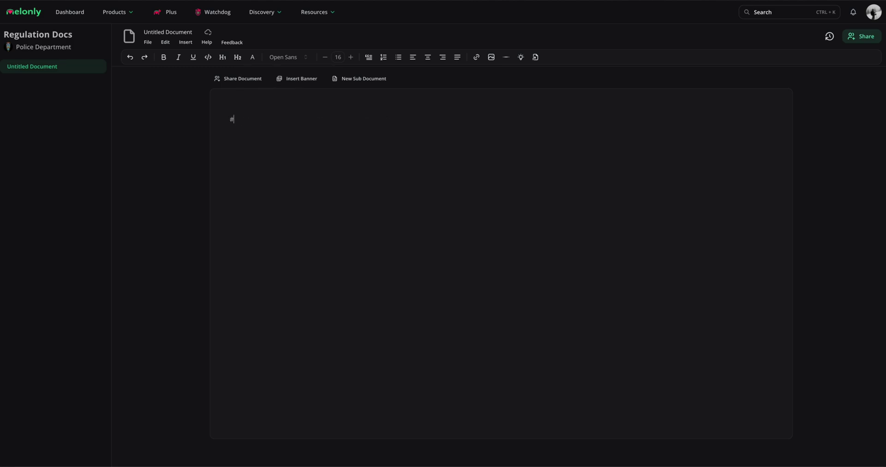
Add the level 1 heading "Police Guidelines" as the first line of the document
key(ctrl+alt+1)
text(Police Guidelines)
key(Return)
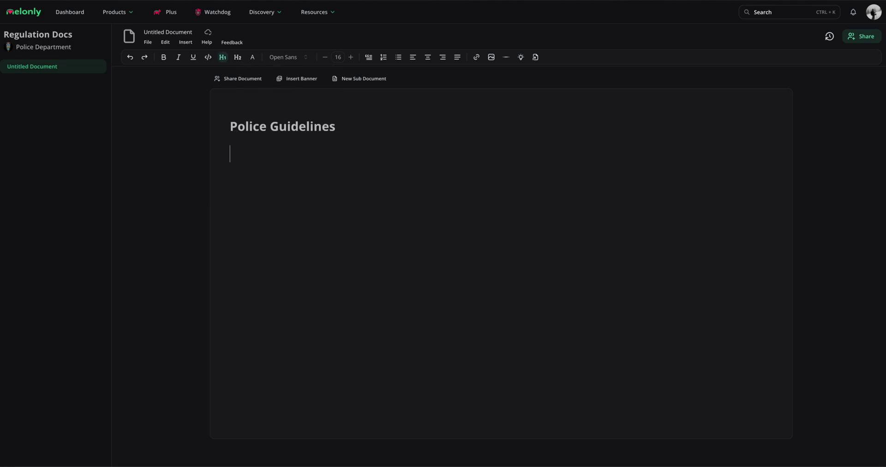
Add the level 2 heading "Last Edited: October 22, 2025" below the Police Guidelines heading
text(##)
key(ctrl+z)
text(Last Edi)
text(ted: O)
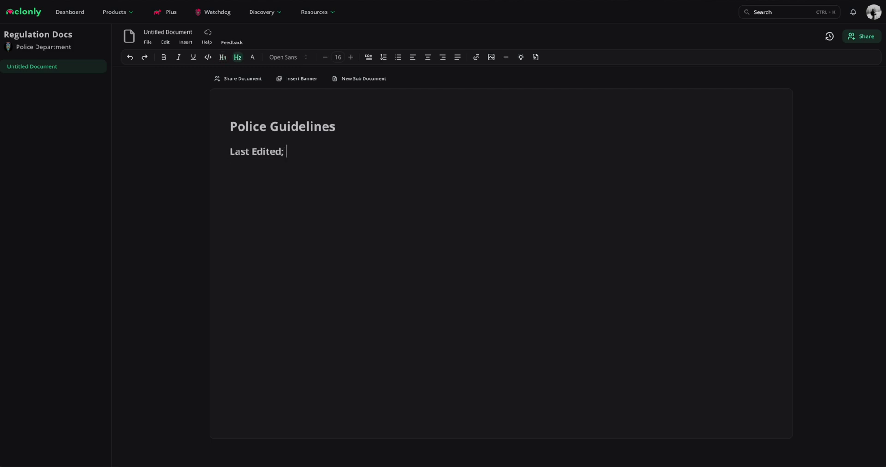
text(ctober 22, 2025)
key(Return)
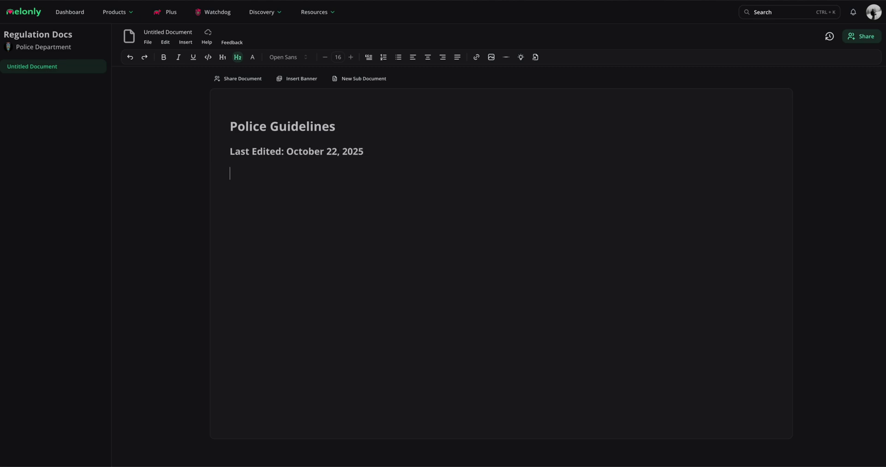
Write the body line "One word starts with another..." below the date heading and set its font size to 14
click(325, 59)
text(One word starts with another...)
triple_click(300, 173)
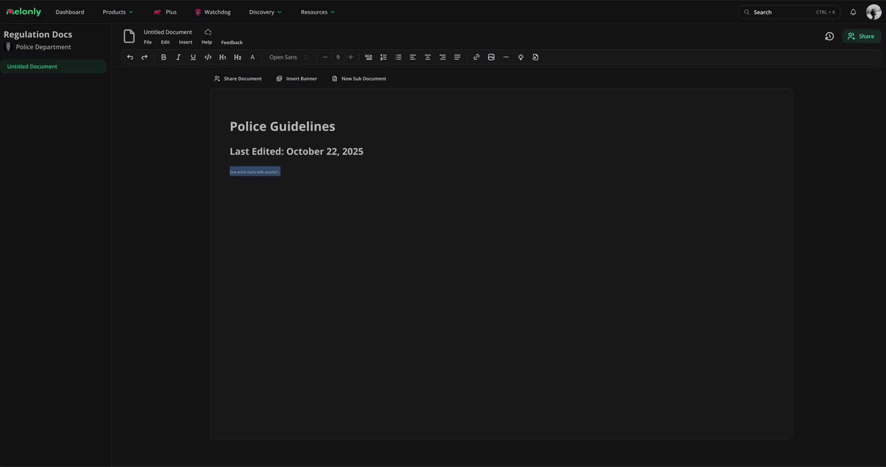
click(352, 57)
click(352, 57)
click(352, 56)
click(352, 57)
click(352, 57)
click(346, 172)
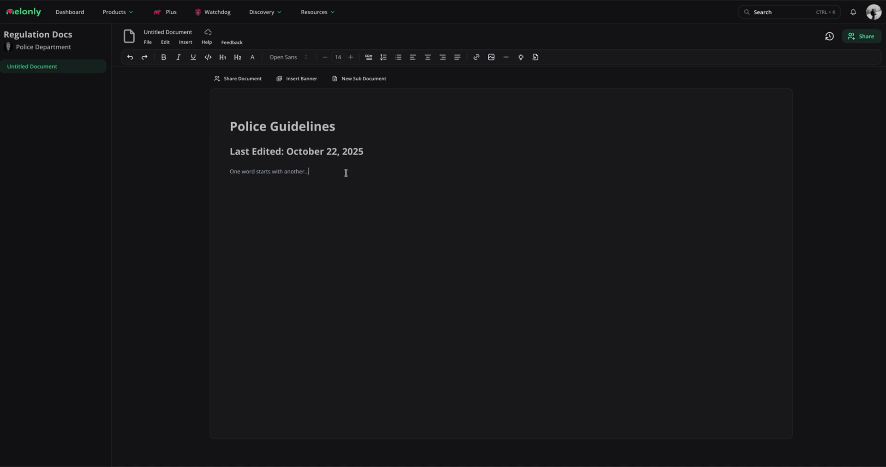
Insert a police car photo as the document's banner and open the document's access settings
click(320, 90)
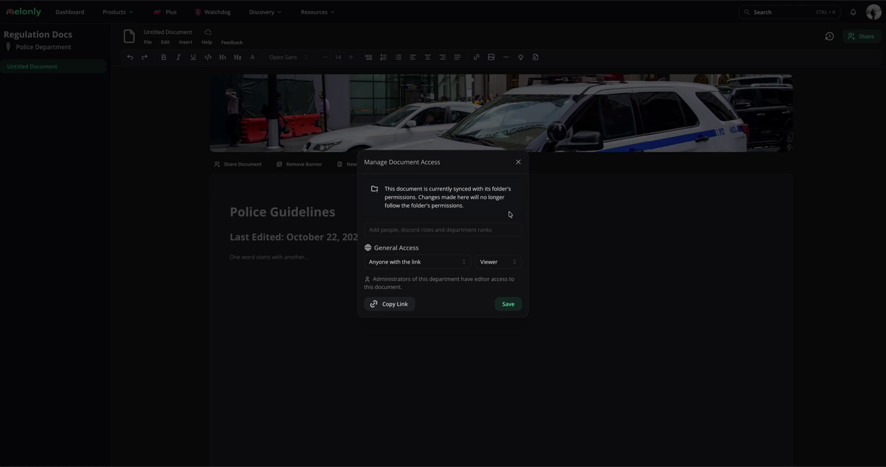
click(471, 231)
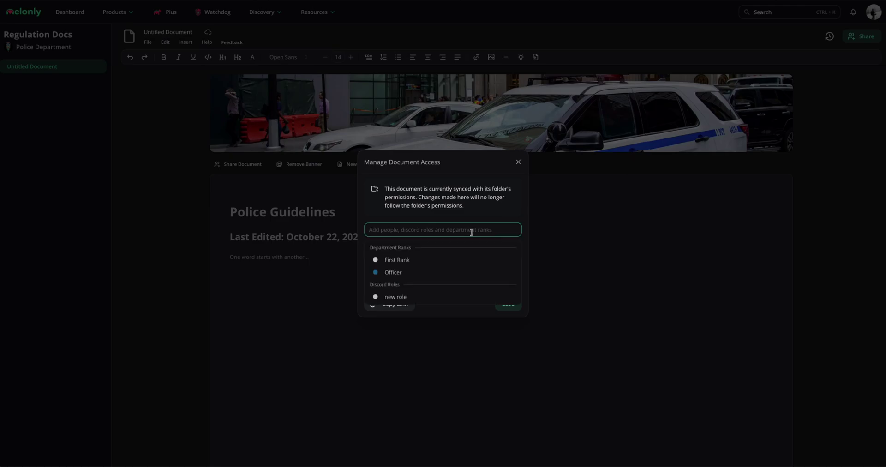
text(finalcutpro)
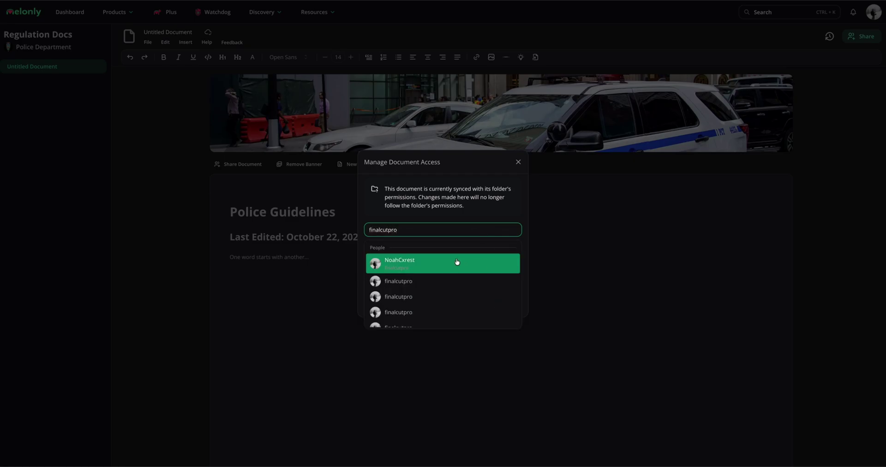
click(457, 262)
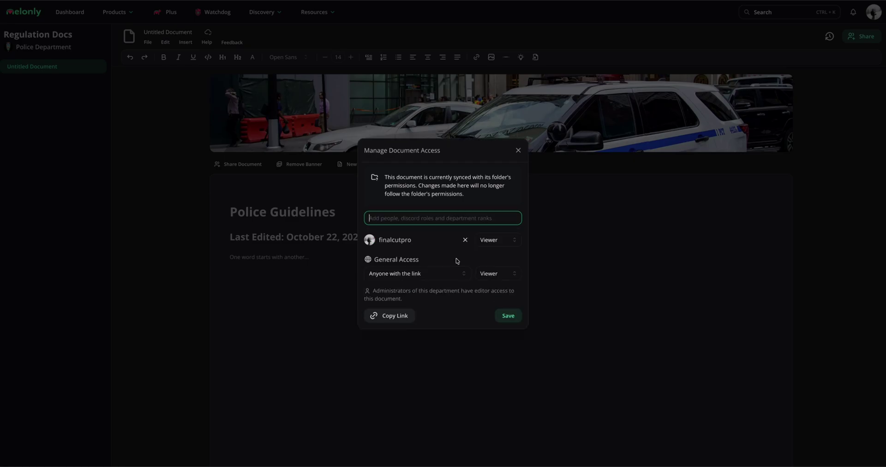
click(496, 241)
click(494, 272)
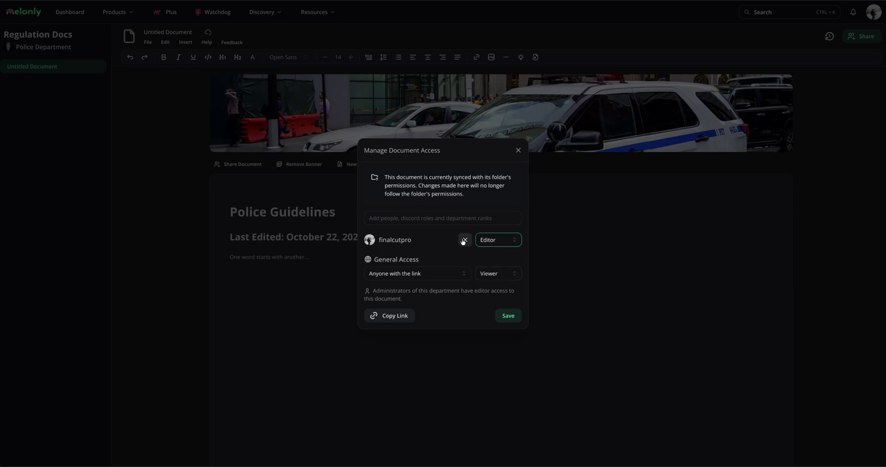
click(465, 240)
Give the Officer department rank Viewer access to the document
click(456, 229)
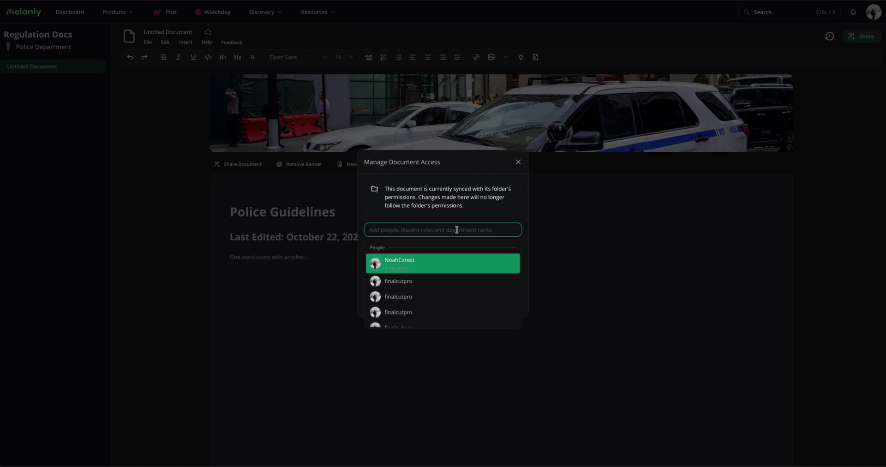
text(Officer)
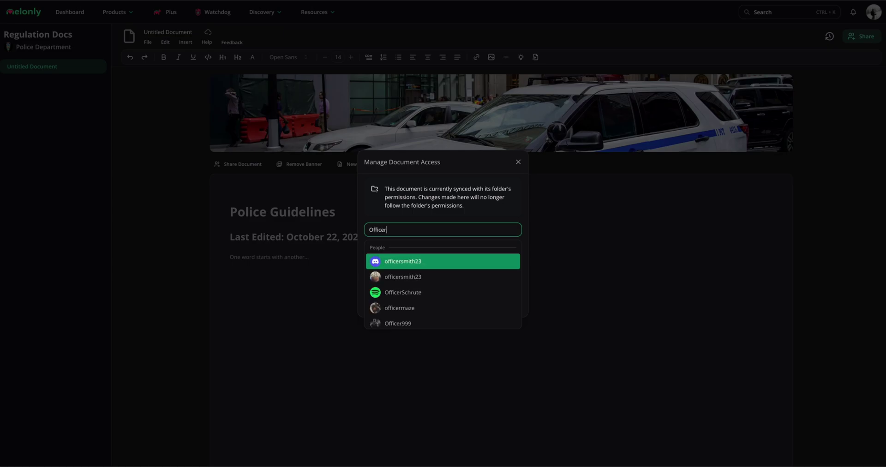
scroll(414, 316, down, 1)
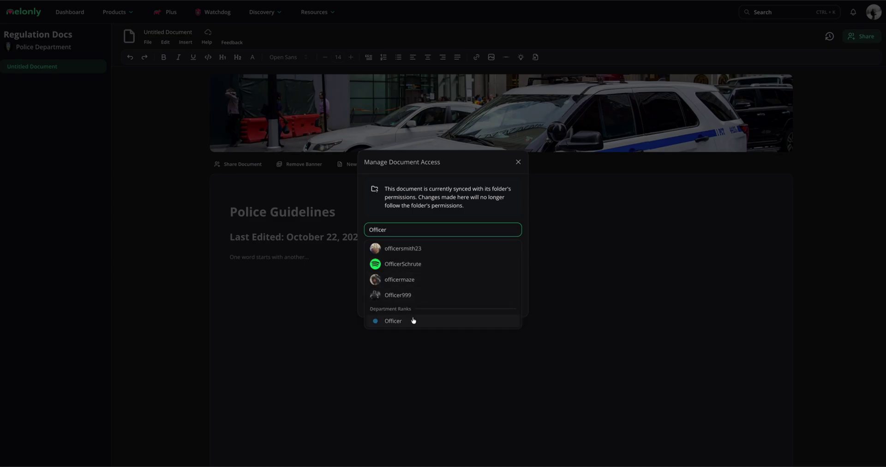
click(413, 320)
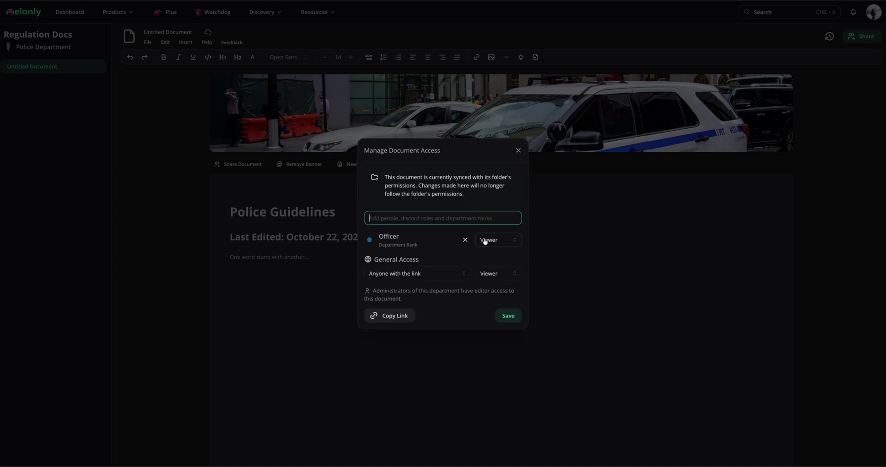
click(485, 240)
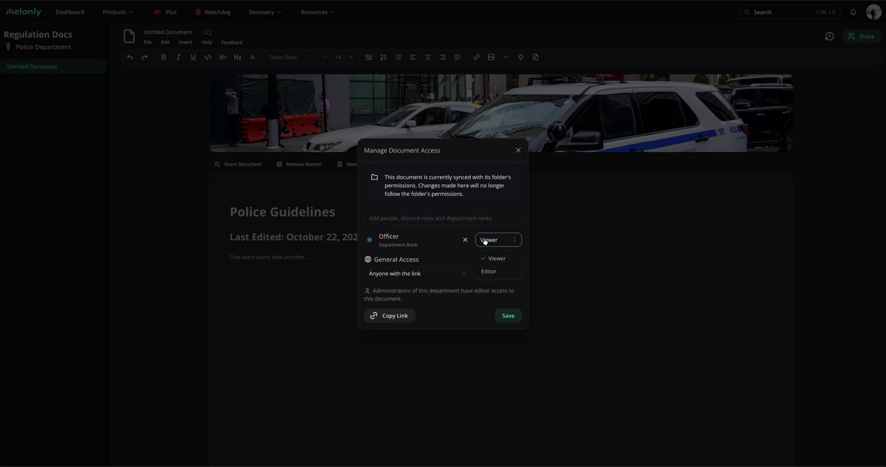
Copy the document's link and save its general access as Restricted
click(443, 275)
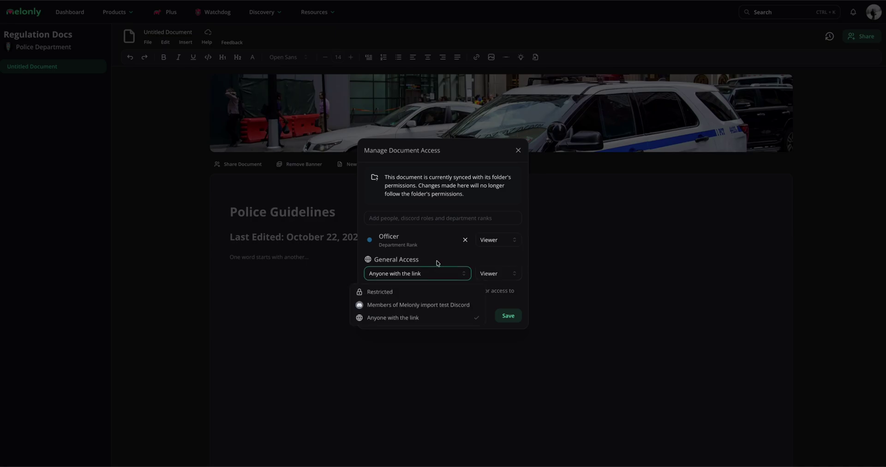
click(437, 263)
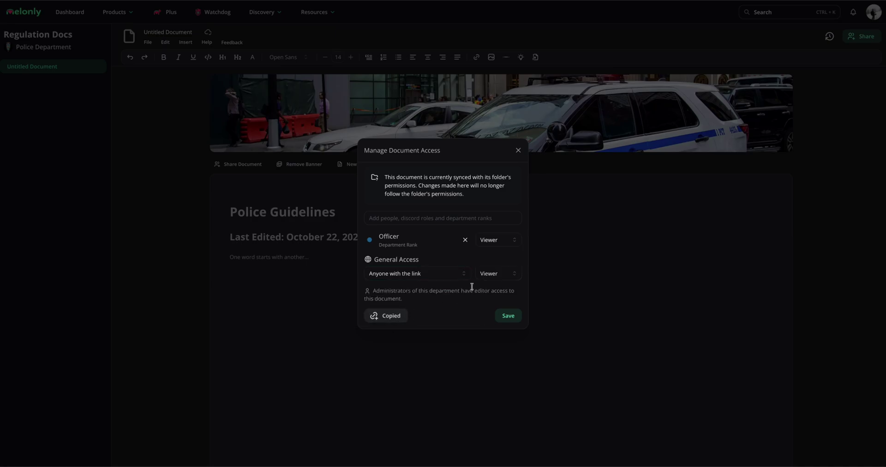
click(498, 272)
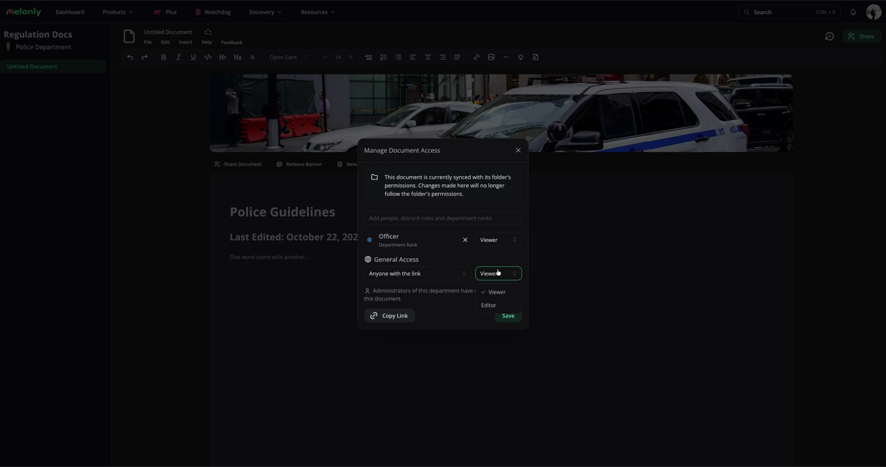
click(431, 274)
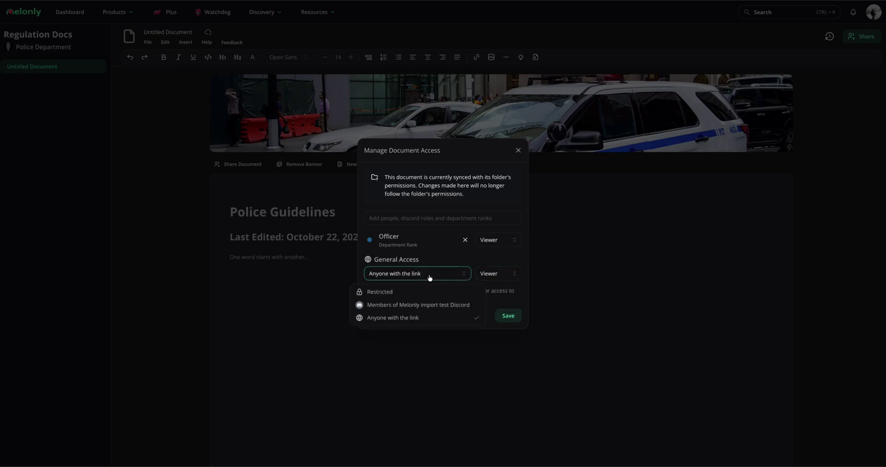
click(417, 292)
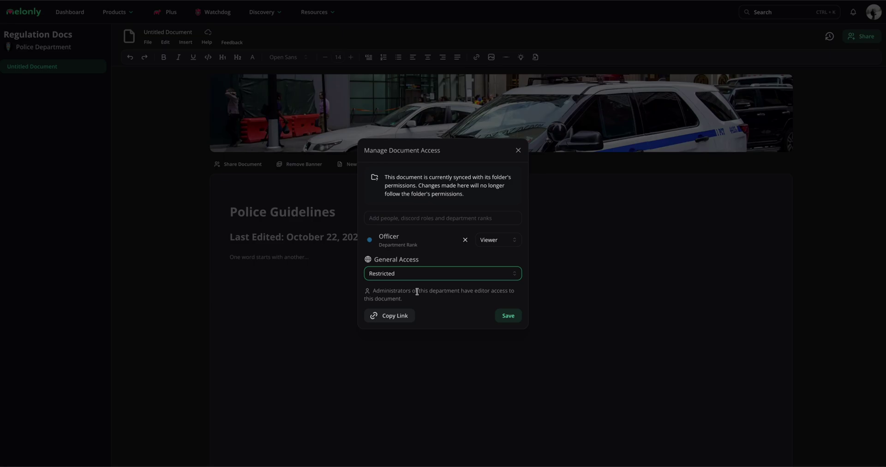
click(508, 315)
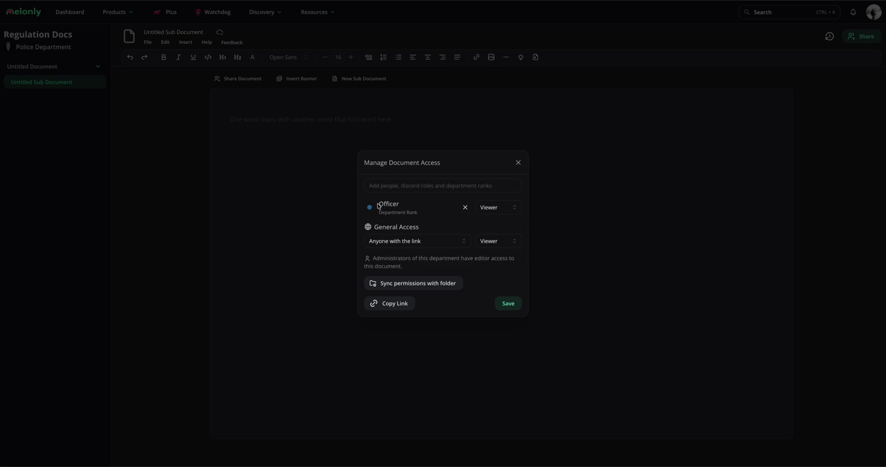
Sync the untitled sub document's permissions with its folder and review its access settings
click(414, 283)
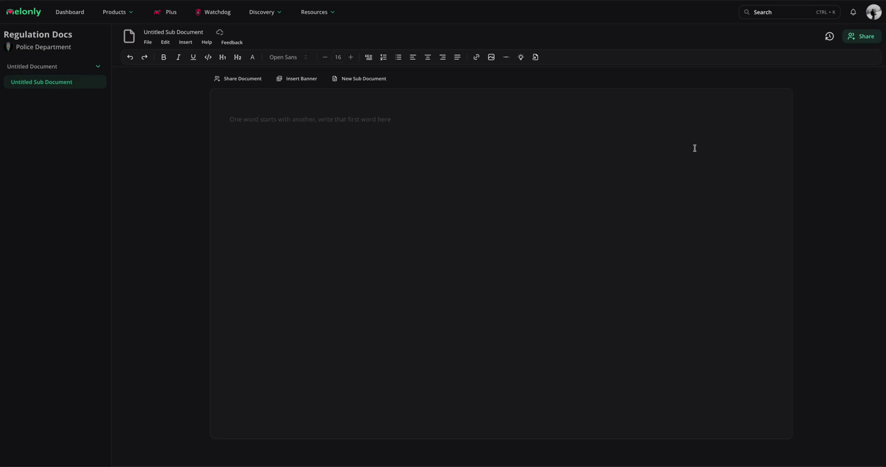
click(857, 38)
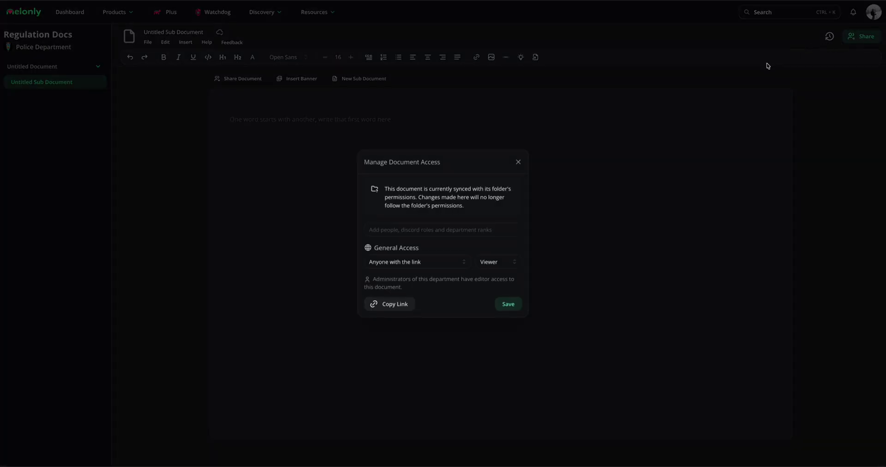
click(157, 119)
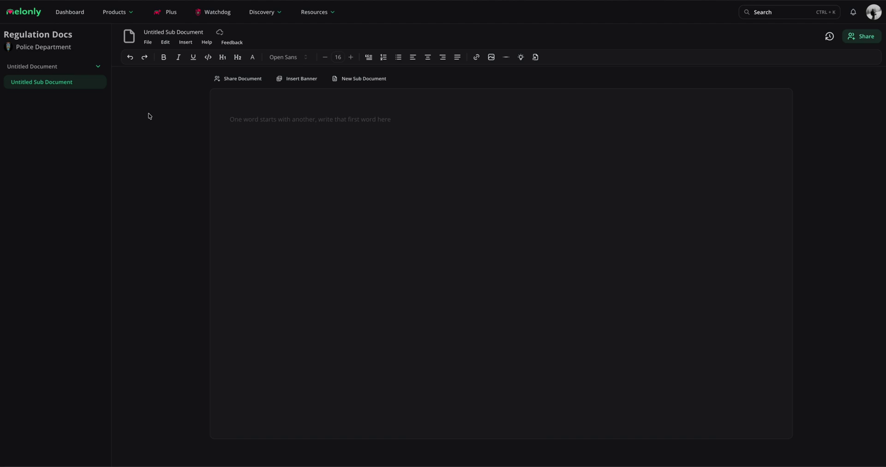
Return to the Police Department's resources and create a folder named Test
key(alt+Left)
click(310, 78)
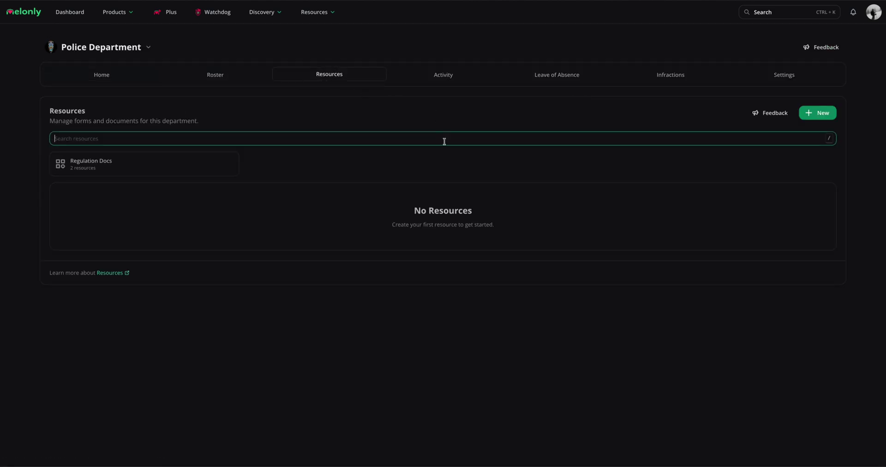
click(826, 115)
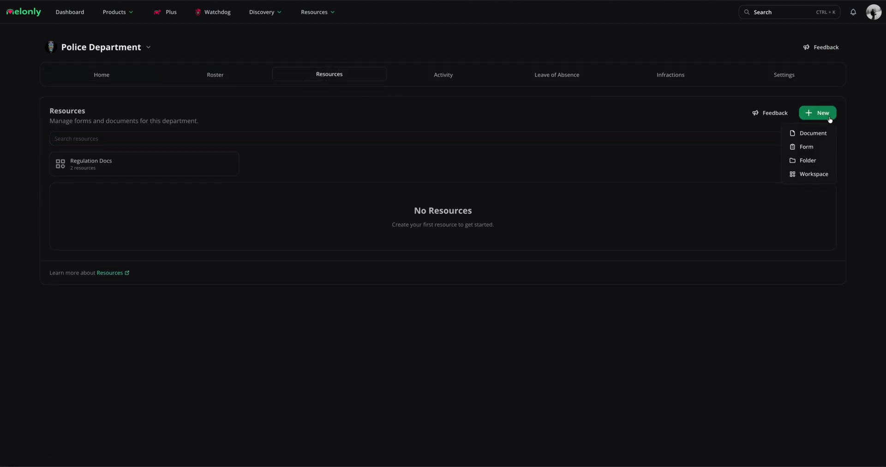
click(802, 160)
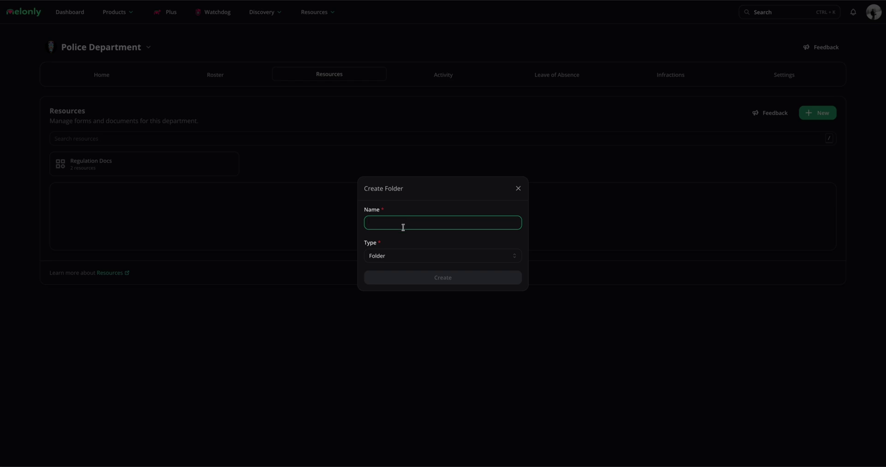
click(397, 255)
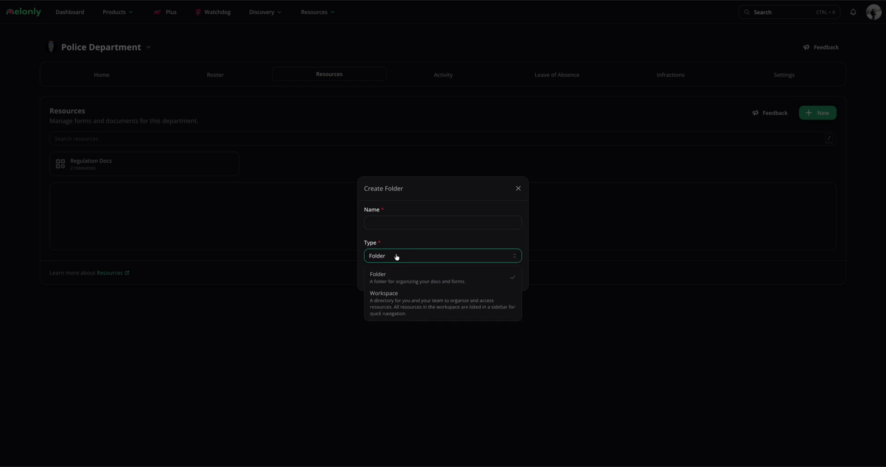
click(382, 228)
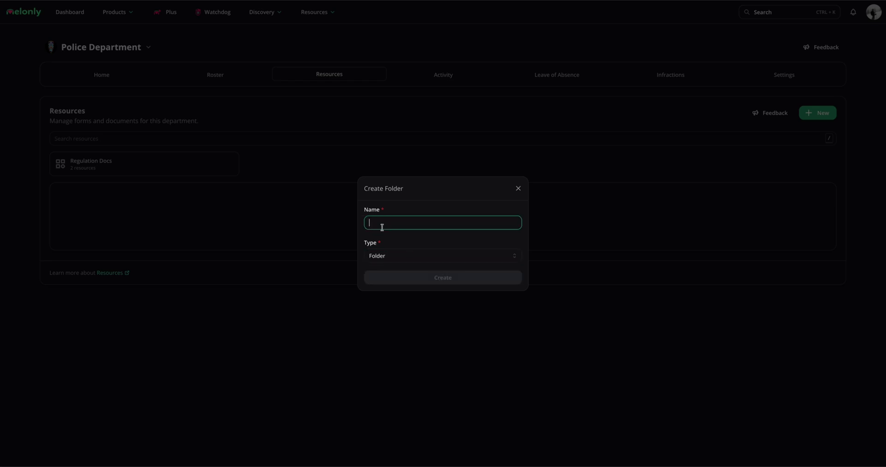
text(Test)
key(Return)
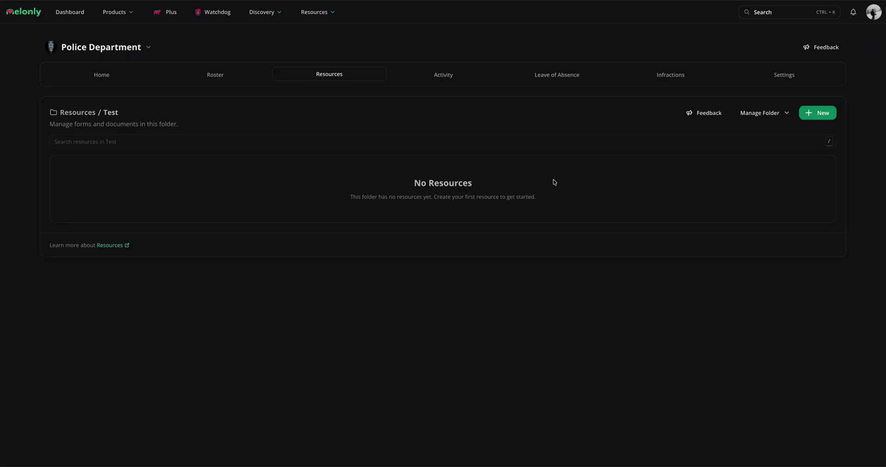
Review the Test folder's sharing and configuration options, as well as the Regulation Docs workspace's sharing options
click(755, 114)
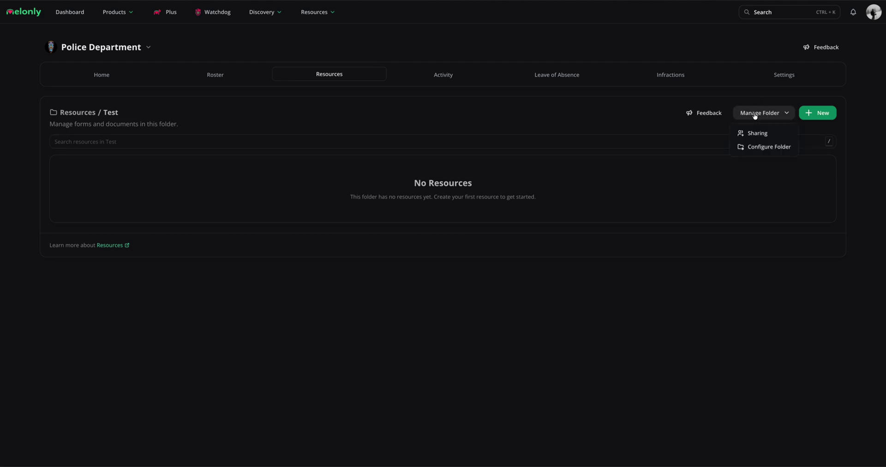
click(755, 134)
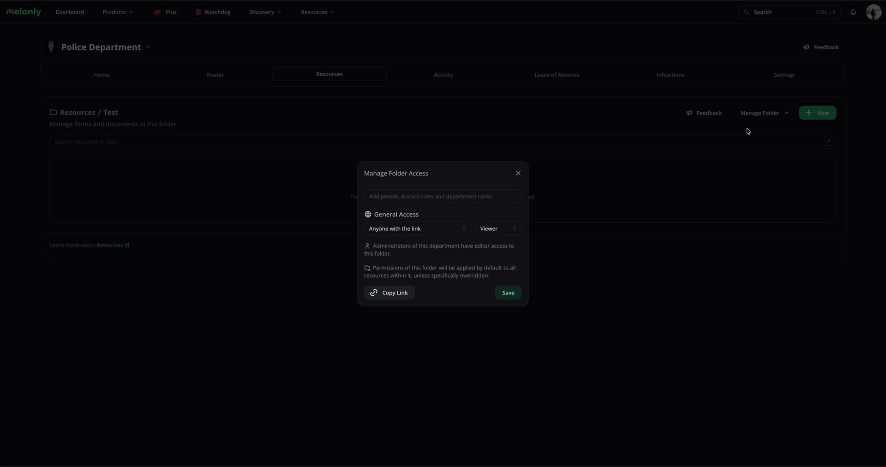
click(748, 130)
click(750, 113)
click(753, 146)
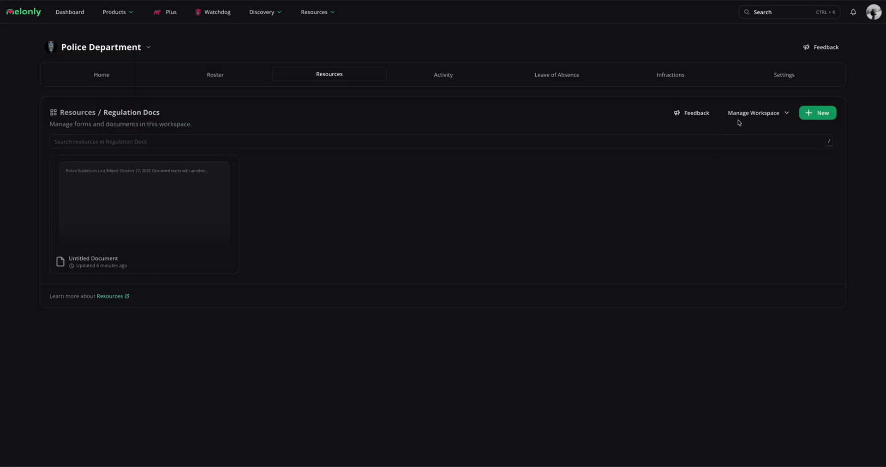
click(738, 118)
click(747, 133)
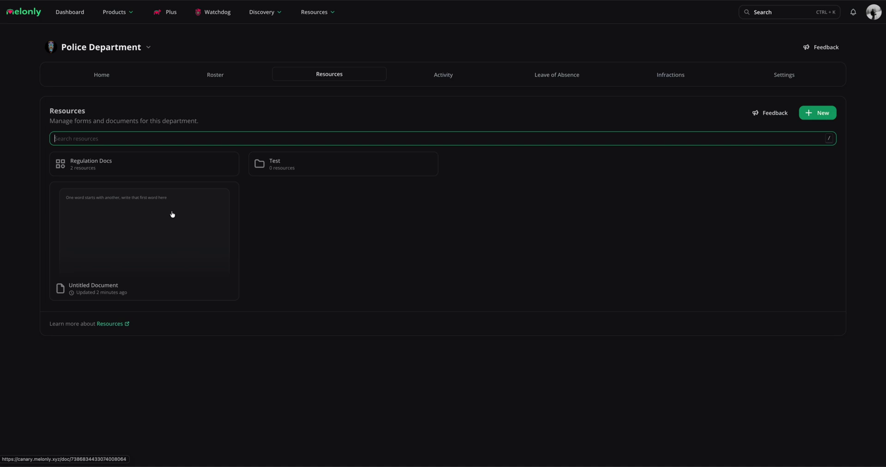
Look through the standalone untitled document and the Regulation Docs workspace's documents to compare their layouts
click(172, 214)
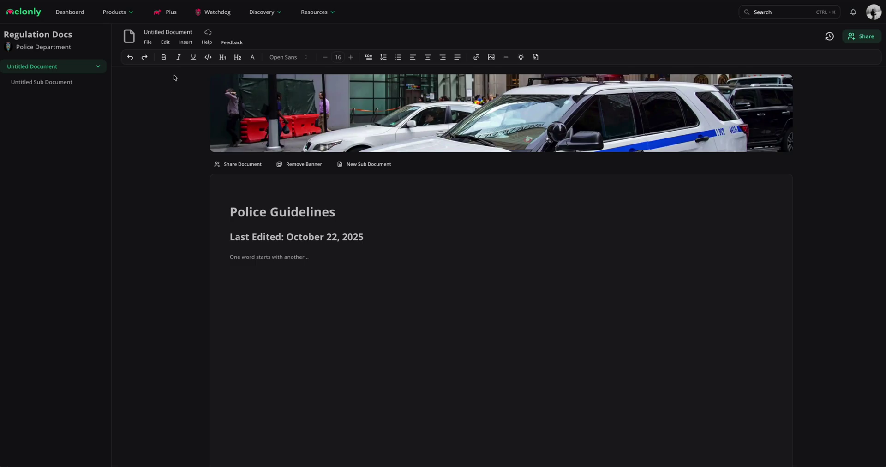
click(65, 79)
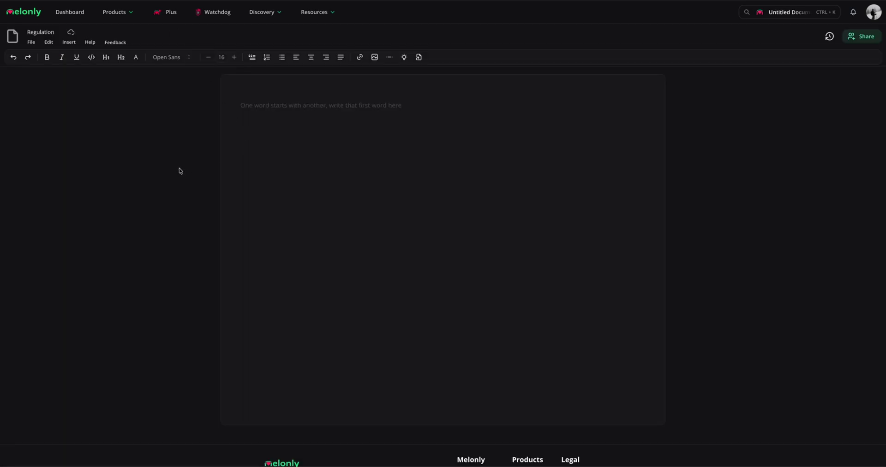
click(294, 118)
key(alt+Left)
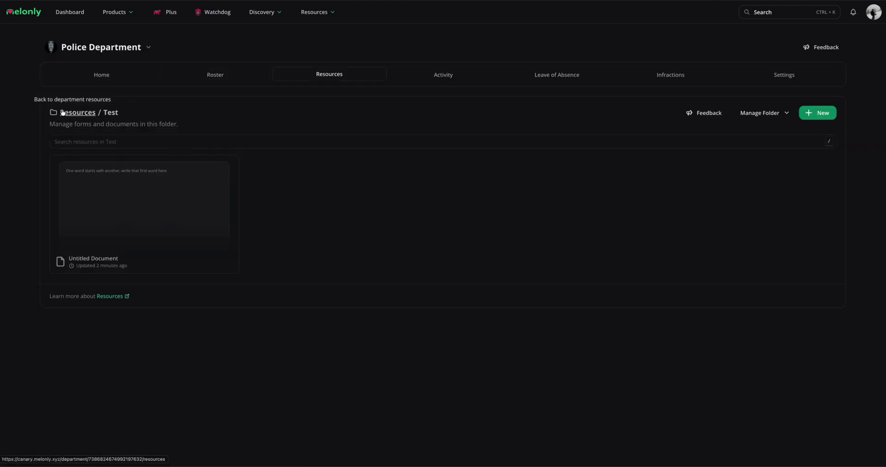
Create a form named Entrance Application in the department's main resources
click(75, 112)
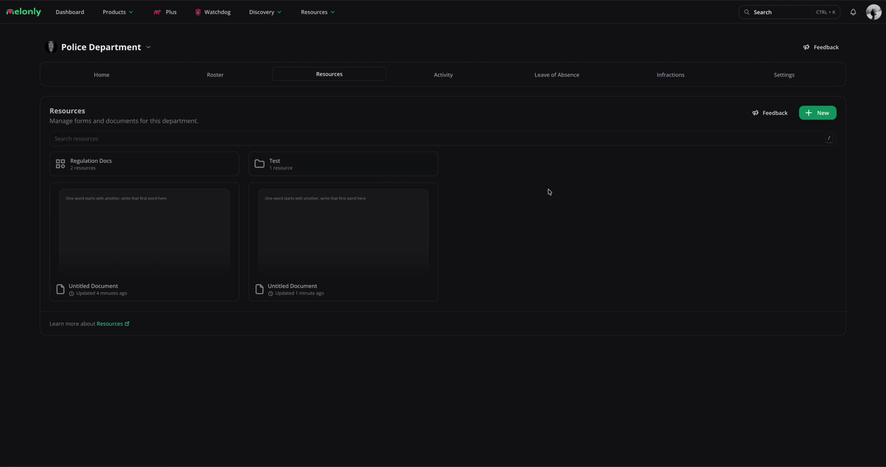
click(818, 112)
click(807, 144)
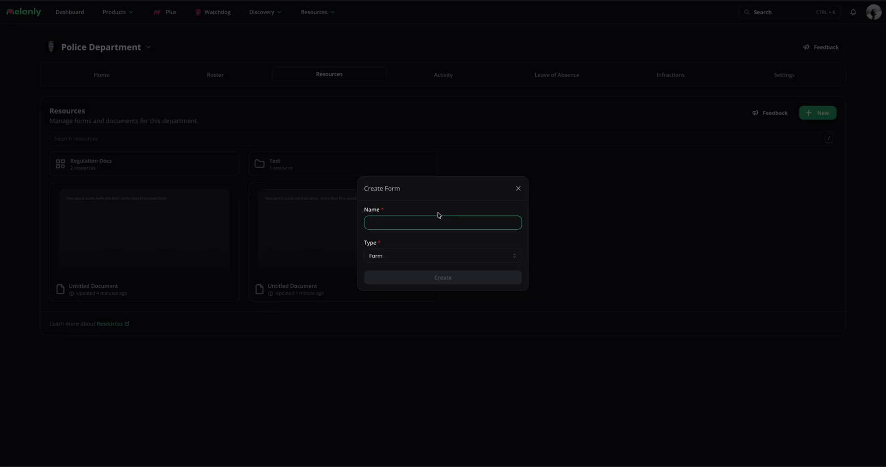
text(Entrance Ep)
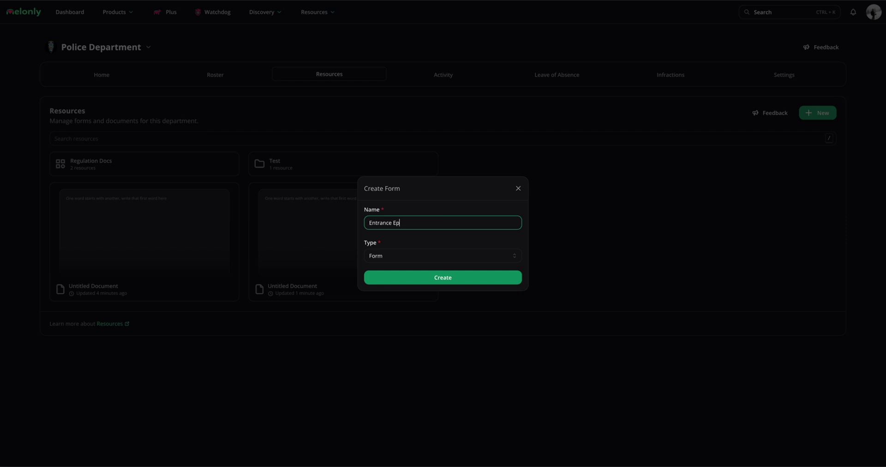
key(BackSpace)
text(Ridealong)
key(ctrl+BackSpace)
text(Application)
key(Tab)
key(Tab)
key(Return)
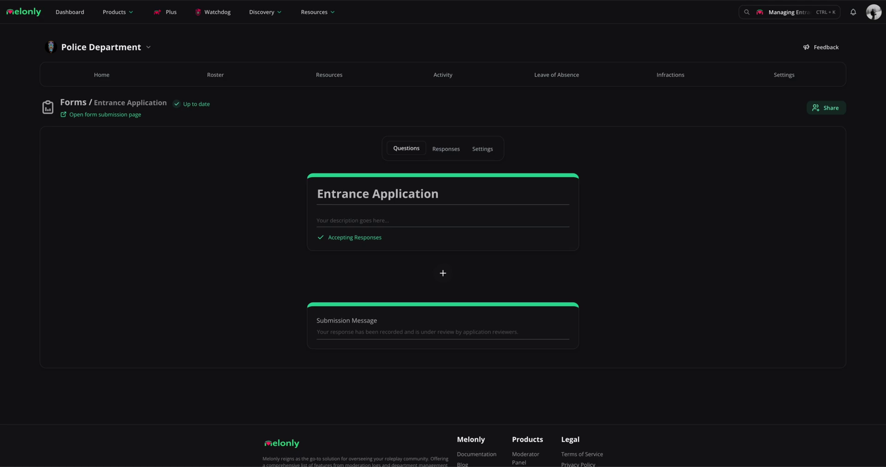
Review the Entrance Application form's access settings and have accepted applicants join the Melonly server on approval
click(833, 110)
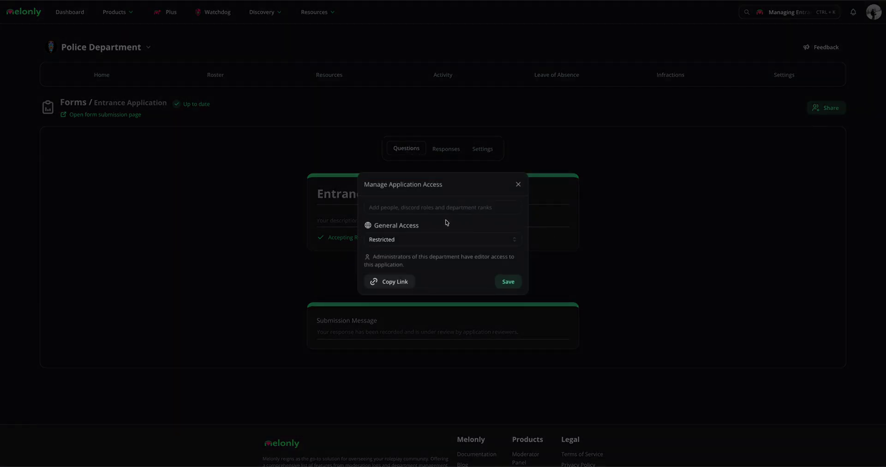
click(437, 207)
click(429, 249)
click(510, 216)
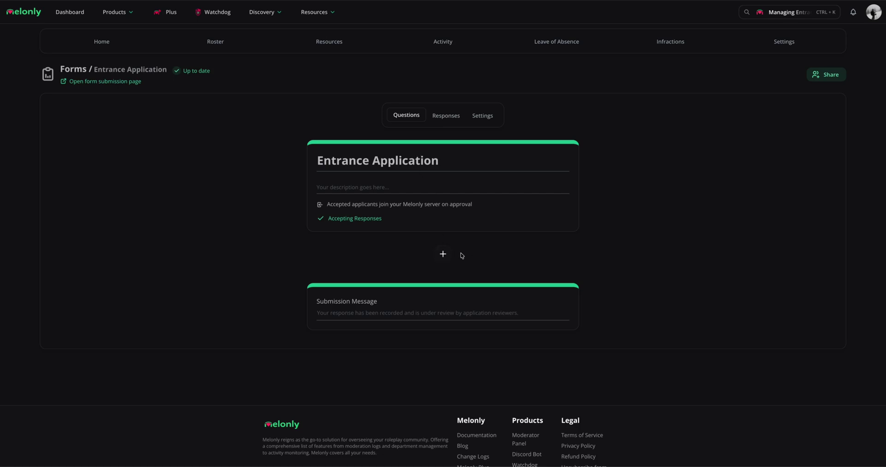
Move the Entrance Application form into the Regulation Docs workspace with Sync Permissions enabled
key(alt+Left)
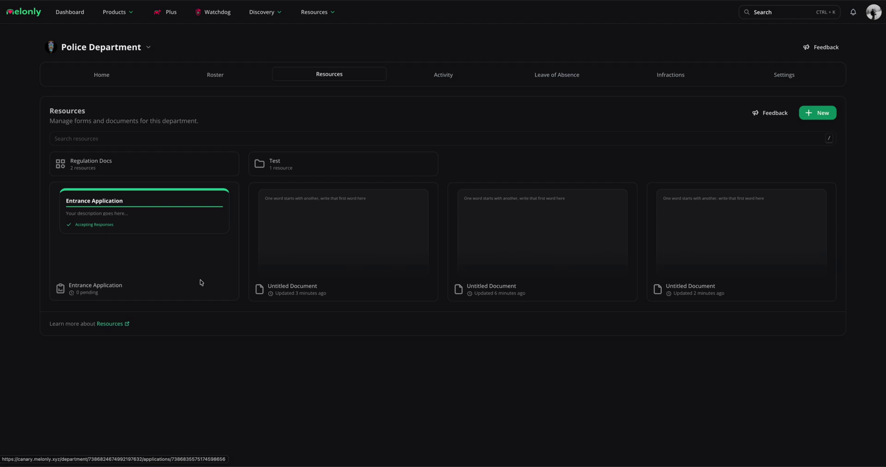
drag(200, 282, 119, 166)
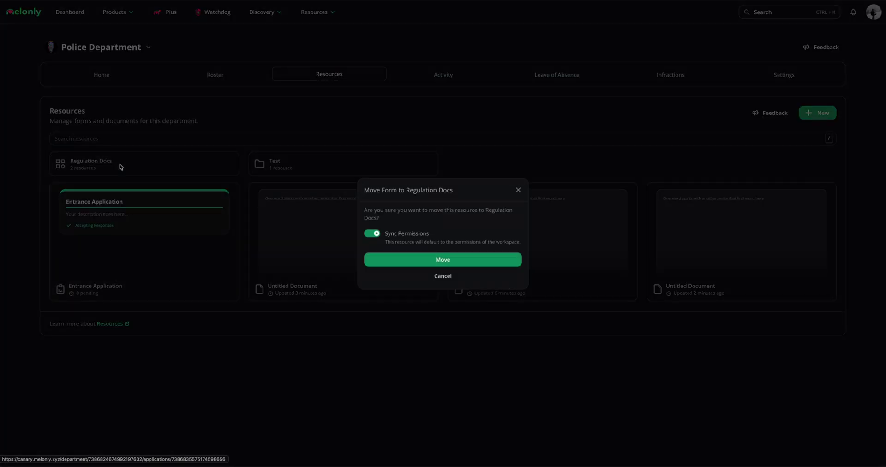
click(374, 259)
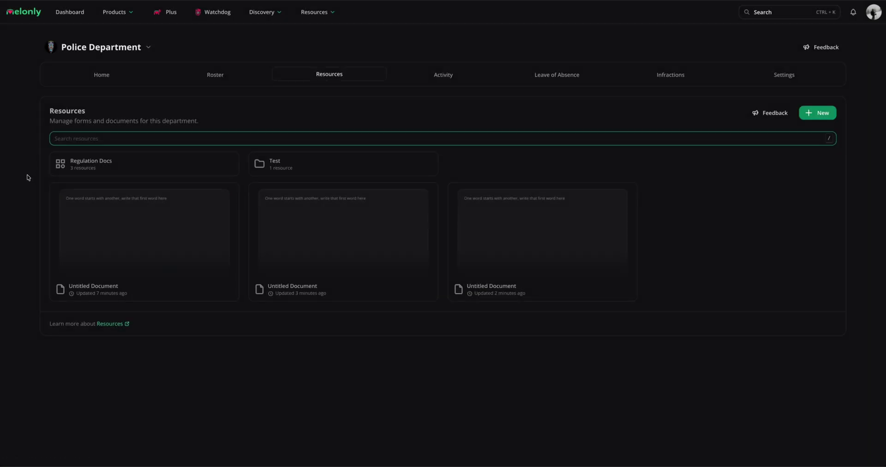
Review the Regulation Docs workspace's general access and viewer role options, and return to the department's resources
click(85, 160)
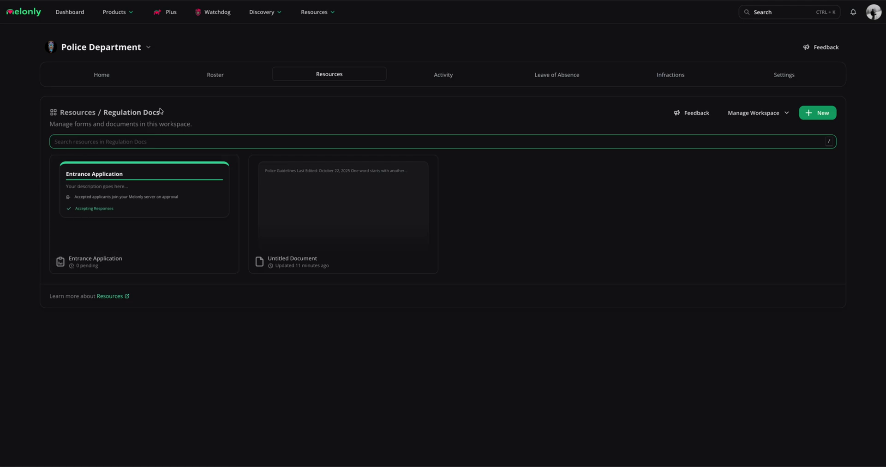
click(755, 113)
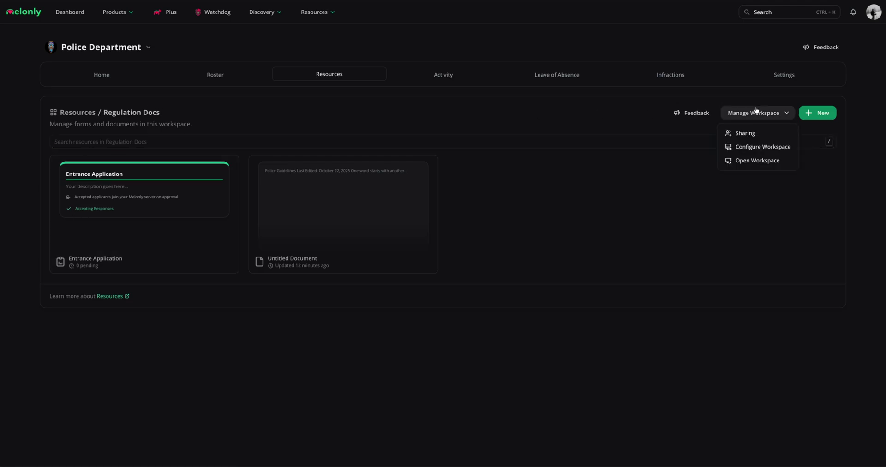
click(745, 132)
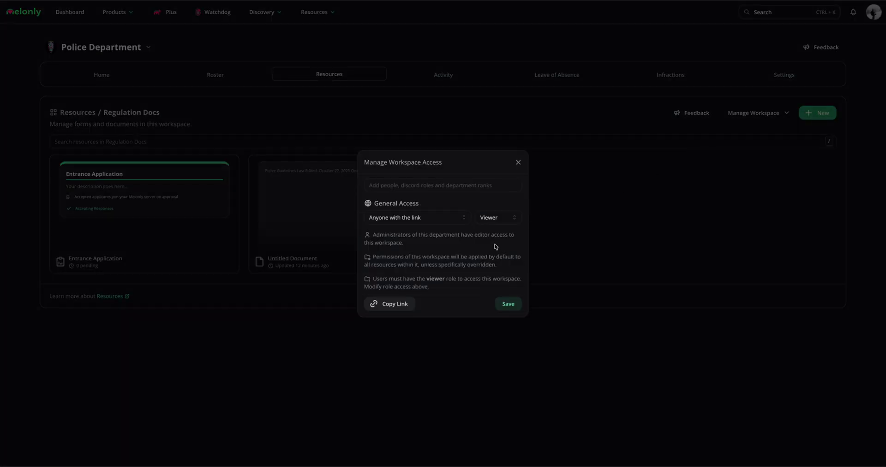
click(497, 221)
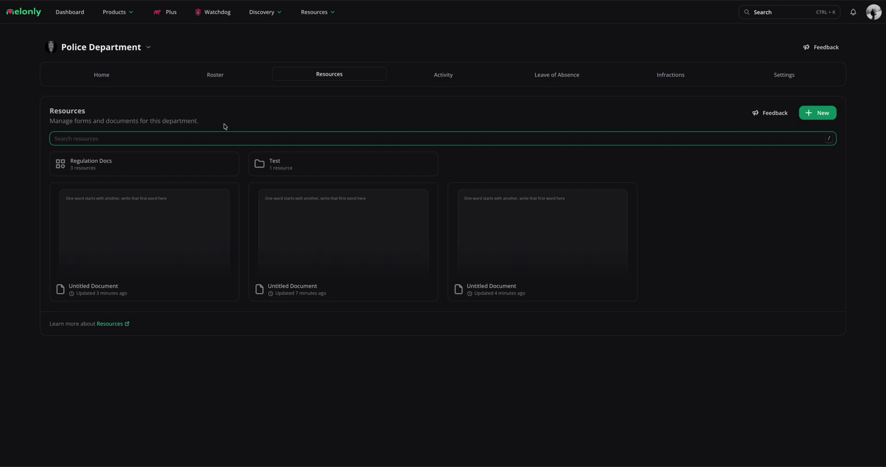
click(225, 126)
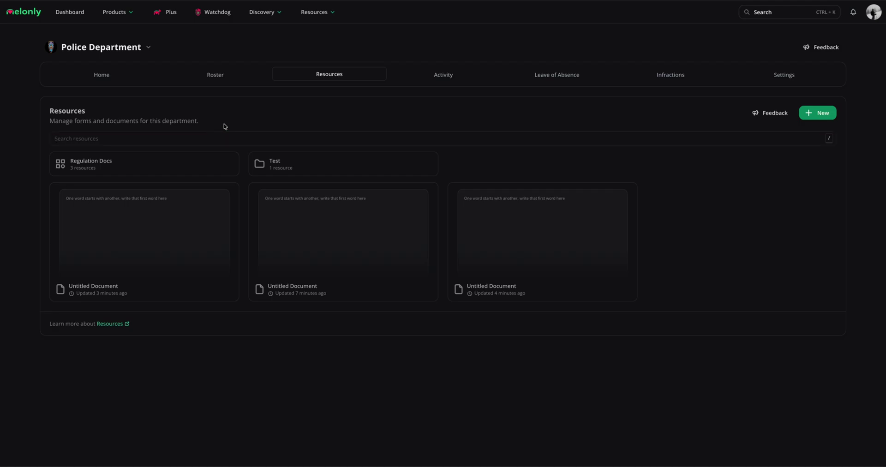